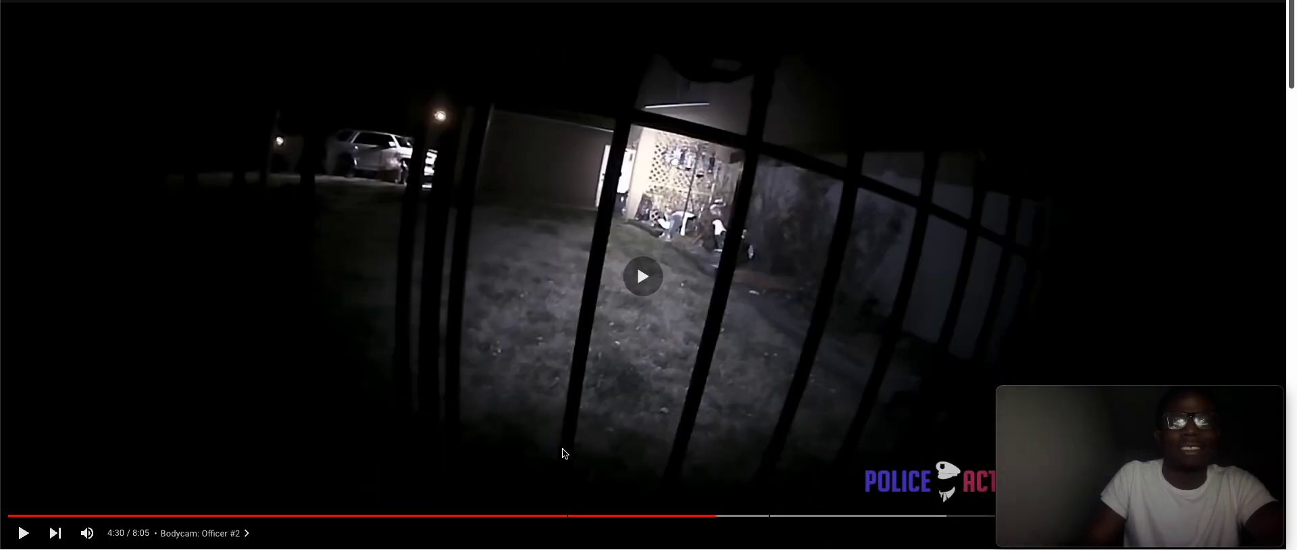
{"action": "left_click", "coordinate": [585, 453]}
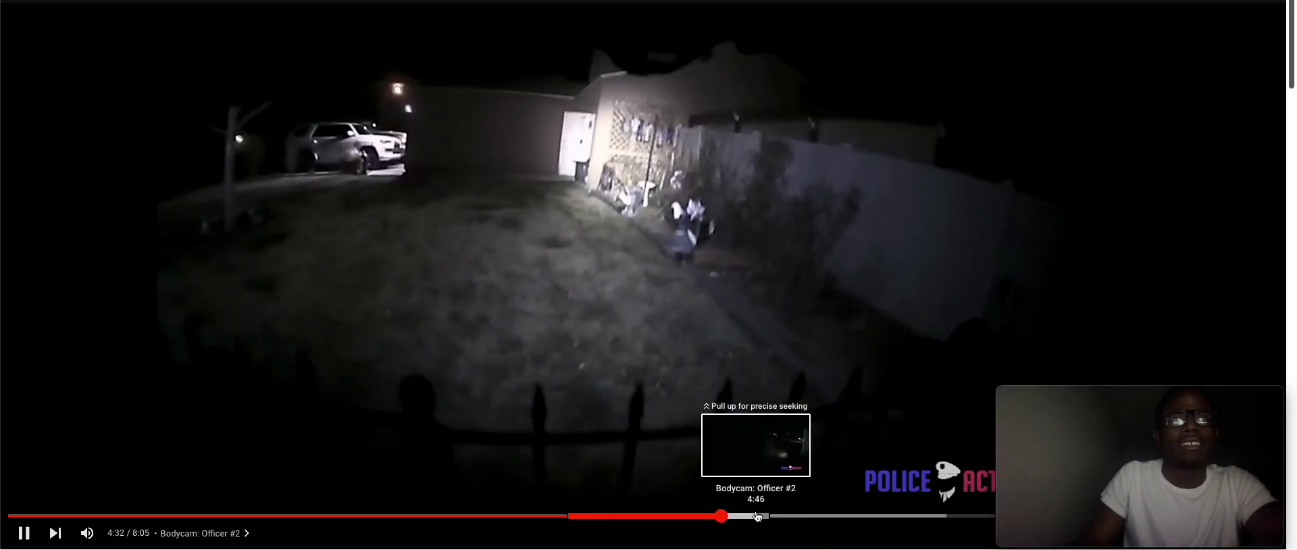